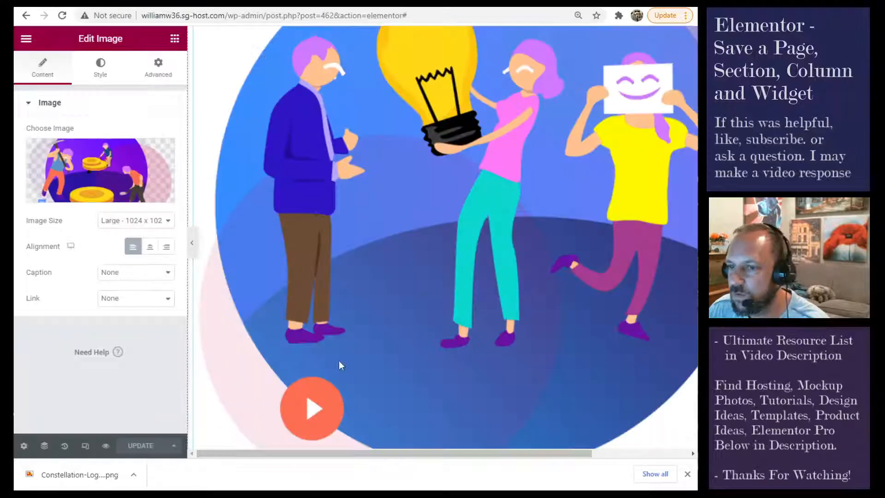
# Step: Save the whole page to the library as a template named p1
pyautogui.scroll(5, 328, 330)
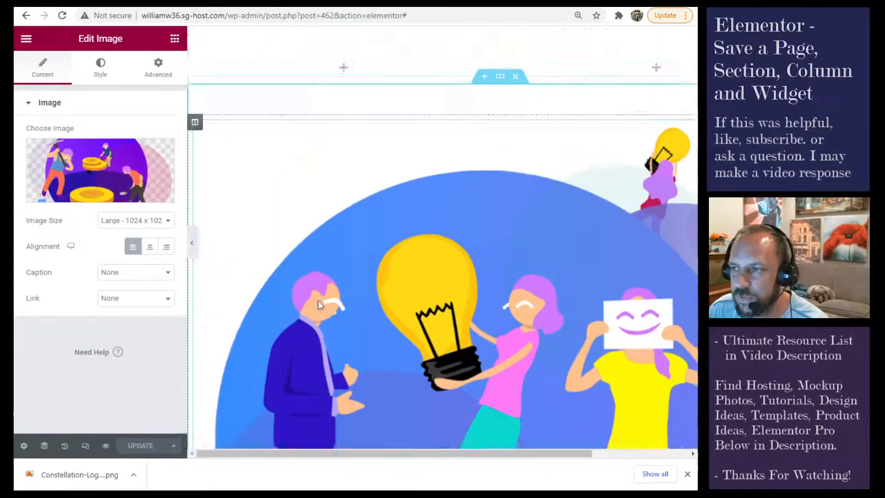
pyautogui.scroll(10, 318, 300)
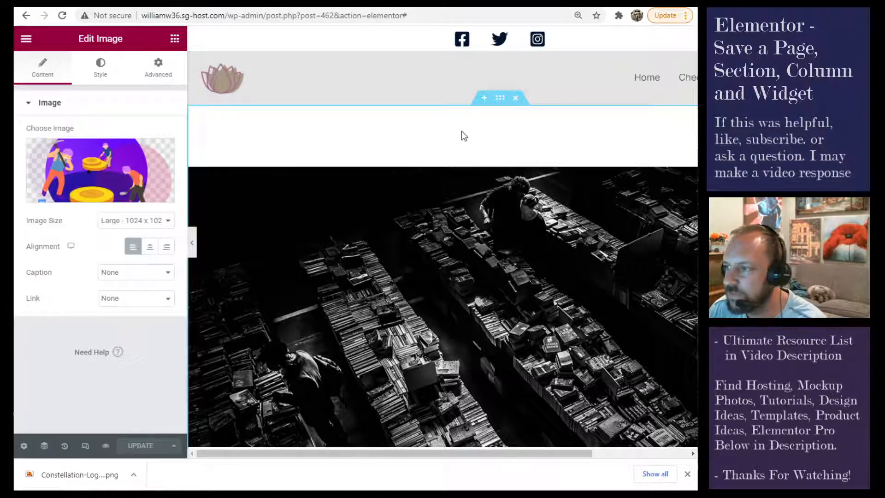
pyautogui.click(175, 446)
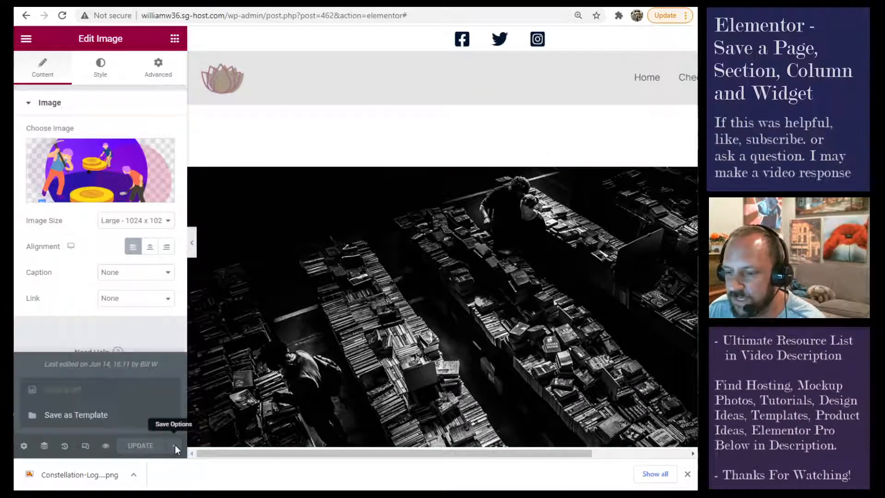
pyautogui.click(92, 414)
pyautogui.click(226, 272)
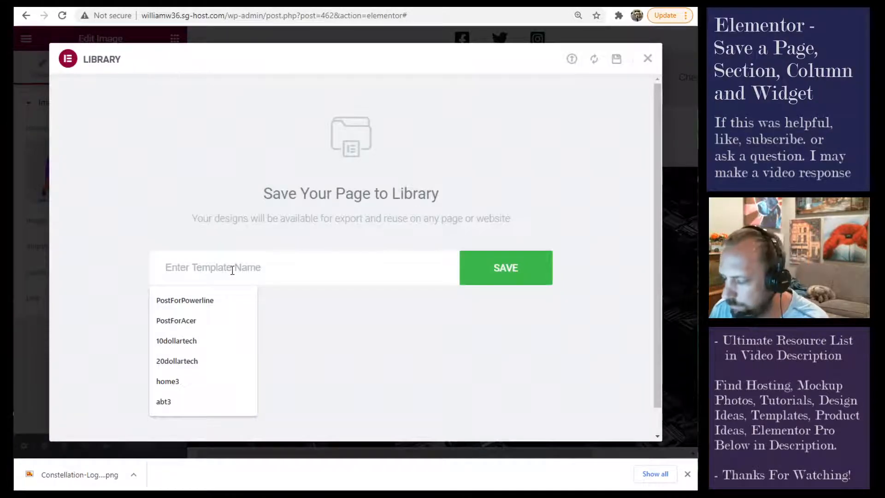
pyautogui.write('p1')
pyautogui.click(510, 281)
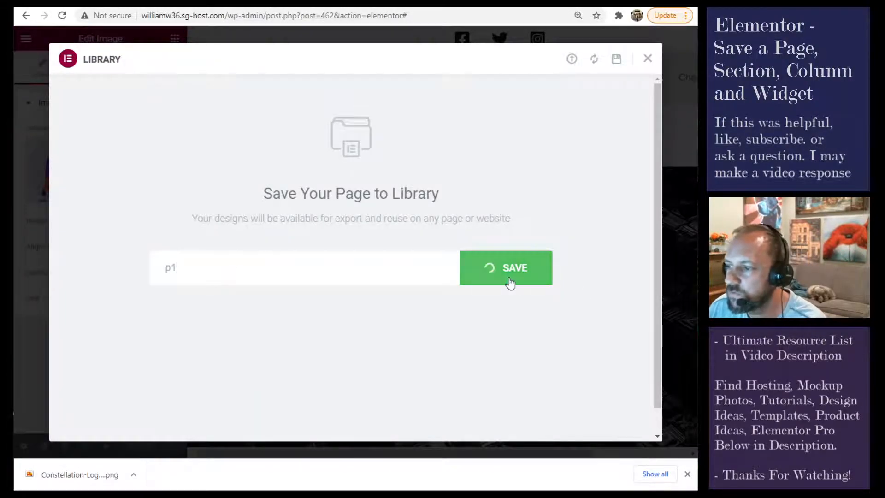
pyautogui.click(647, 58)
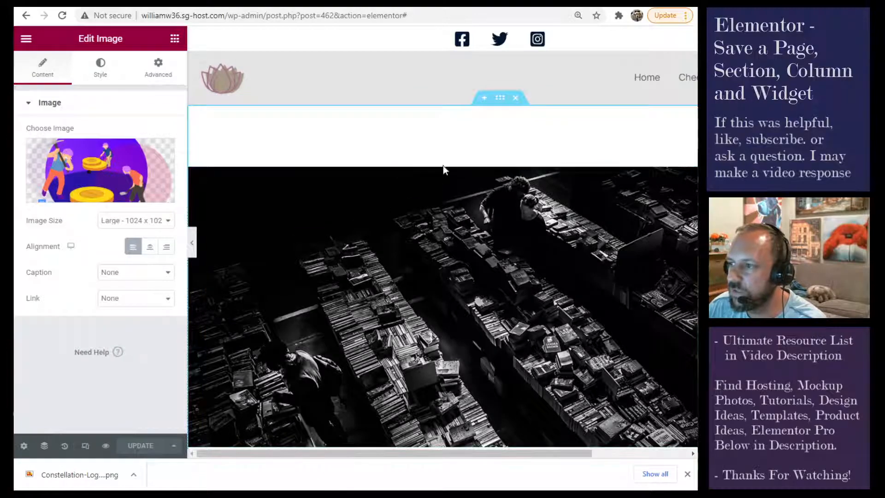
# Step: Check the saved templates available for insertion above the page's first section, including the p1 page template
pyautogui.click(483, 101)
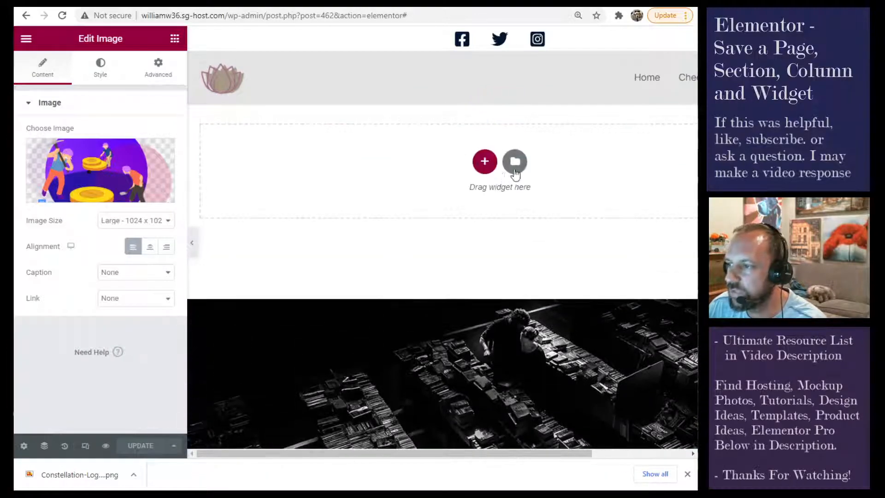
pyautogui.click(514, 161)
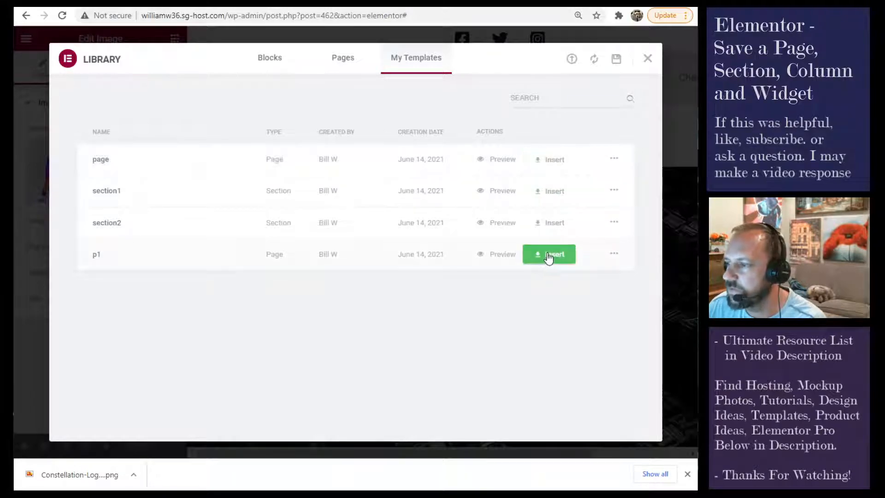
pyautogui.click(648, 59)
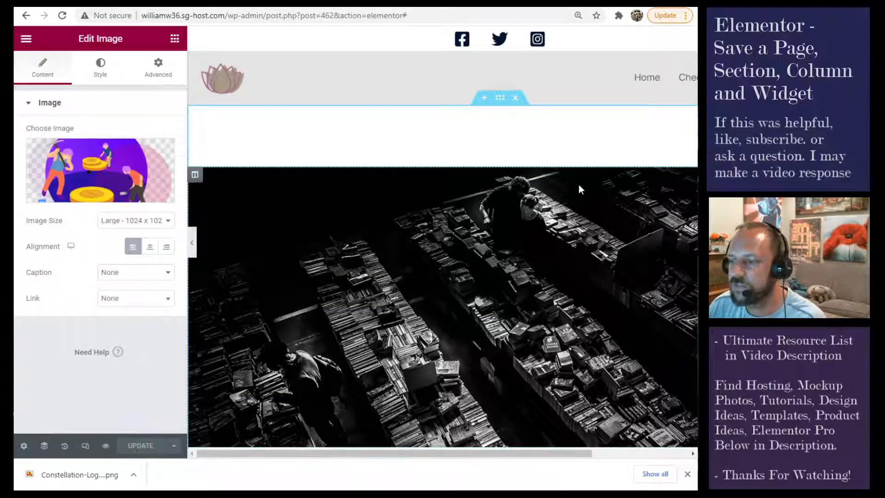
# Step: Save the hero section with the light bulb illustration to the library as a template named s1
pyautogui.scroll(-6, 360, 212)
pyautogui.scroll(-5, 540, 243)
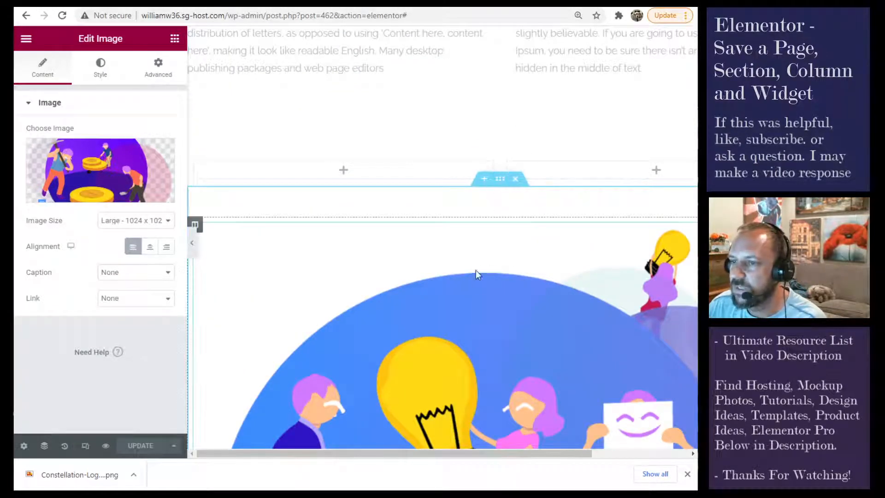
pyautogui.scroll(-2, 477, 273)
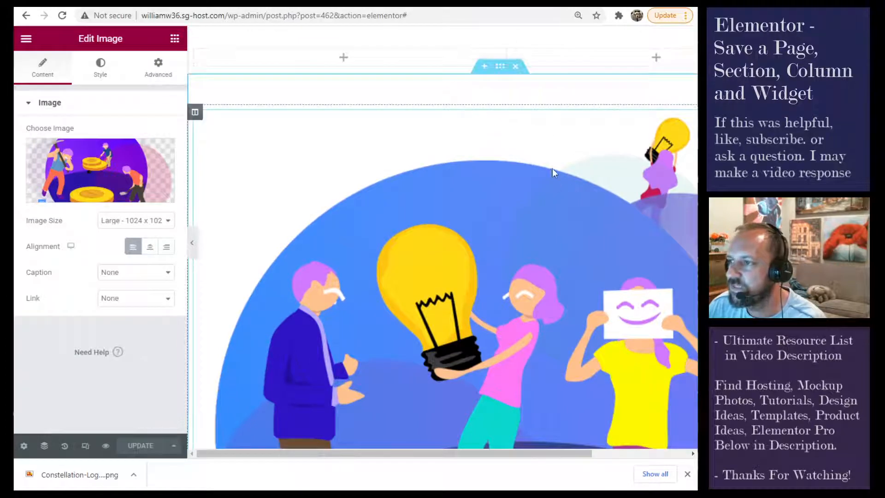
pyautogui.rightClick(499, 68)
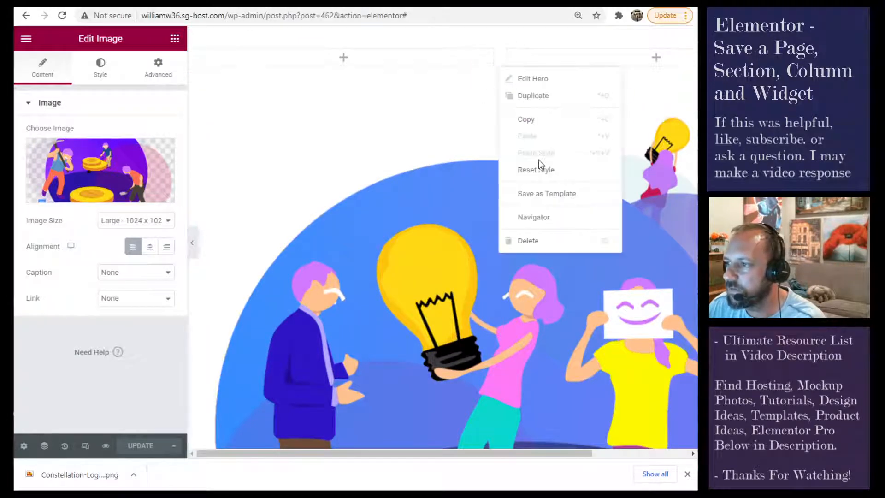
pyautogui.click(561, 192)
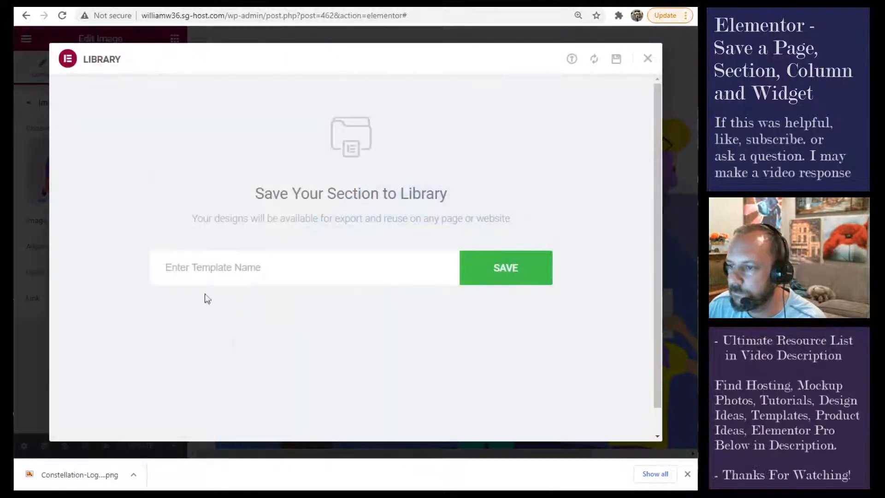
pyautogui.click(231, 267)
pyautogui.write('s1')
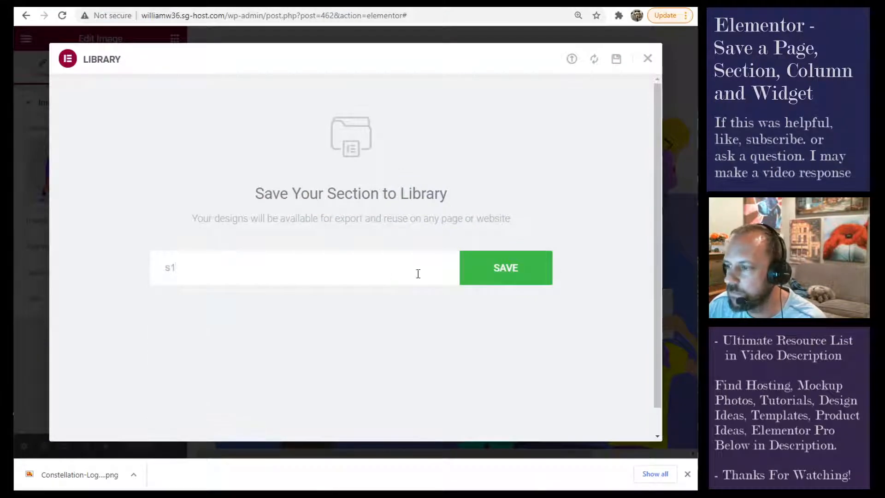
pyautogui.click(503, 269)
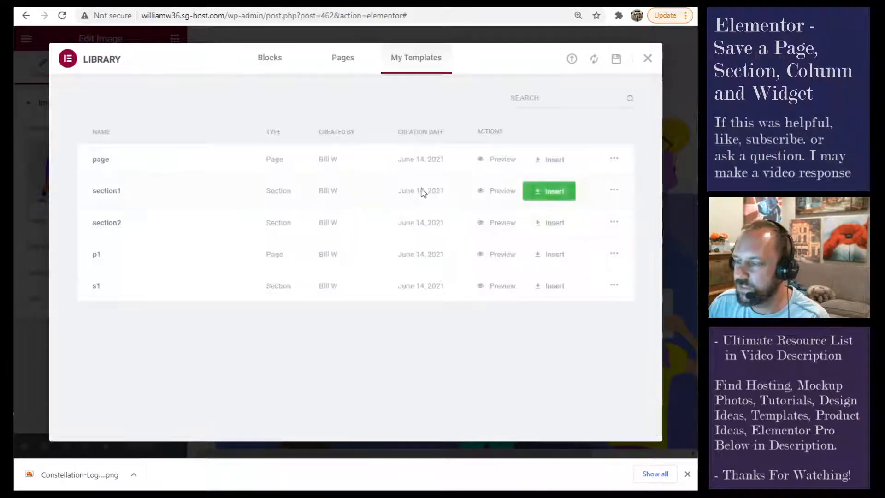
pyautogui.click(649, 59)
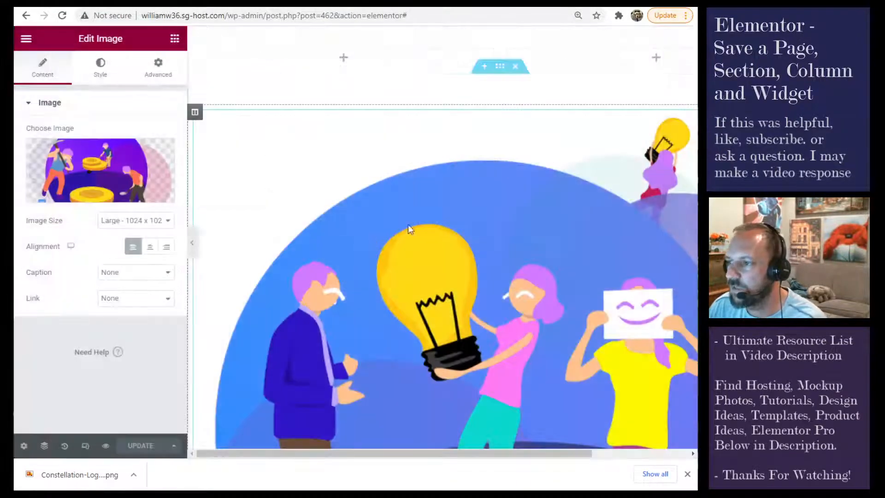
# Step: Insert the saved s1 section template above the hero section, importing its document settings as well
pyautogui.scroll(2, 512, 120)
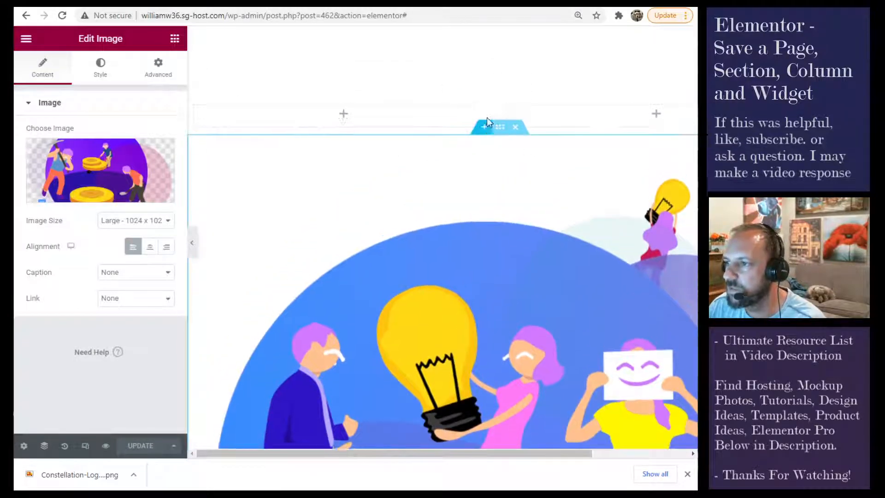
pyautogui.click(487, 121)
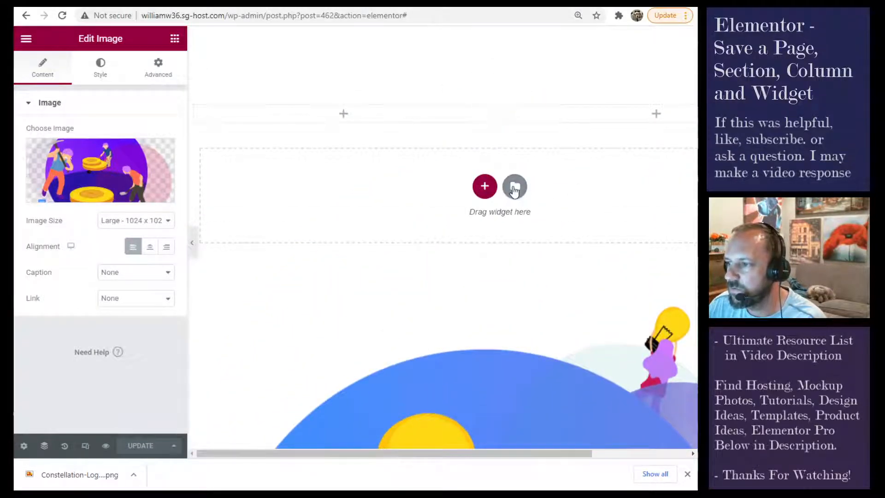
pyautogui.click(515, 189)
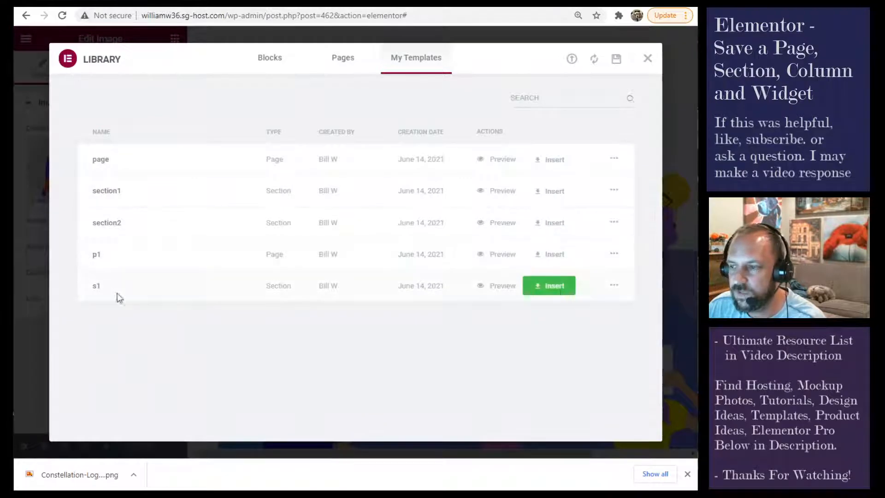
pyautogui.click(562, 286)
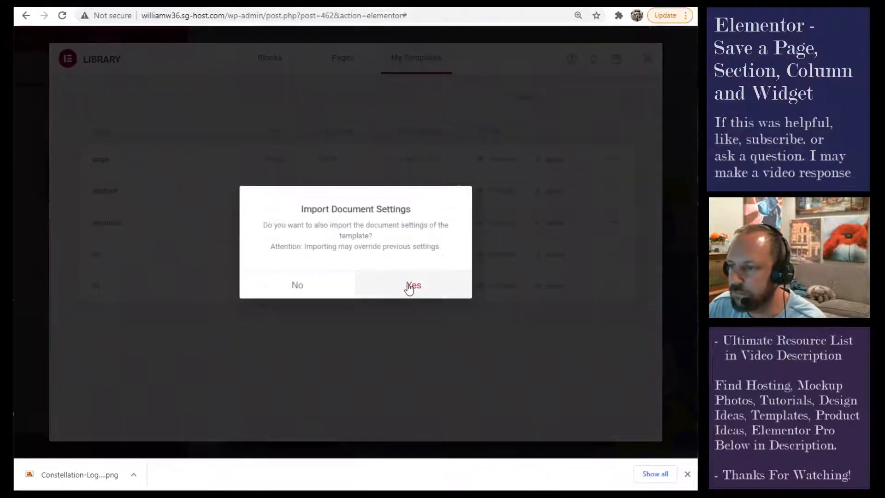
pyautogui.click(411, 285)
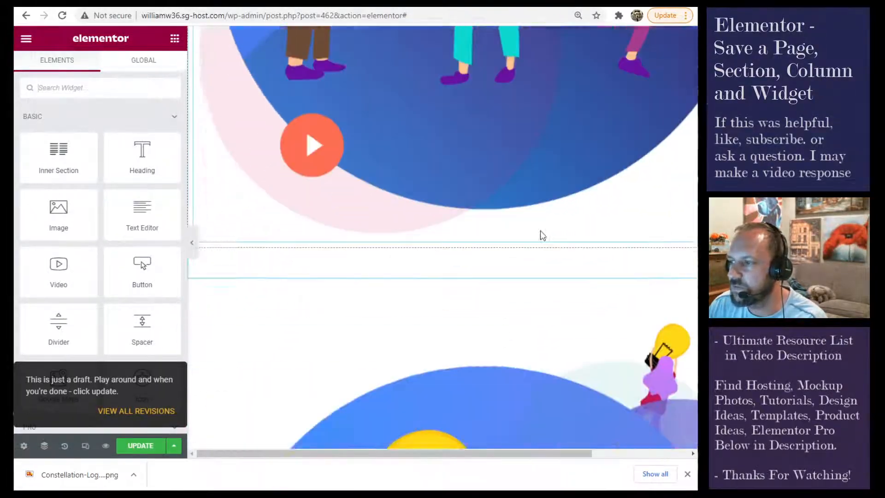
# Step: Review the actions available for the Our Team section, including saving it as a template
pyautogui.scroll(-8, 540, 231)
pyautogui.scroll(1, 529, 233)
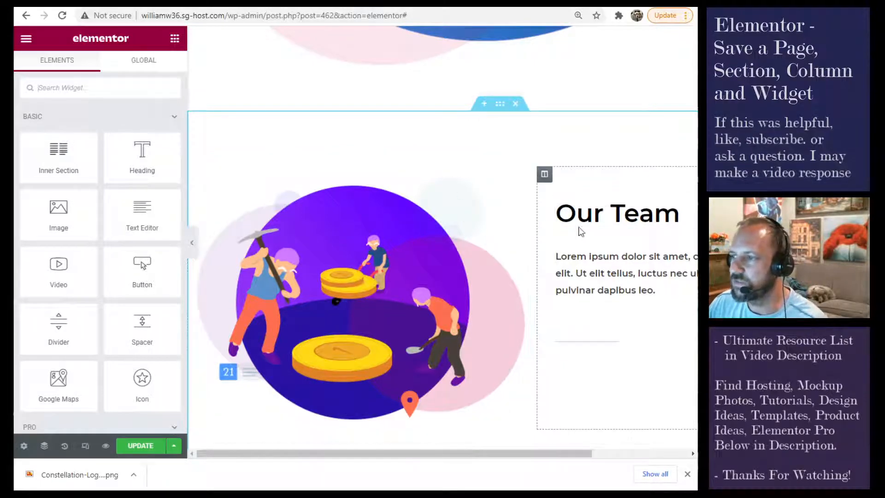
pyautogui.rightClick(500, 104)
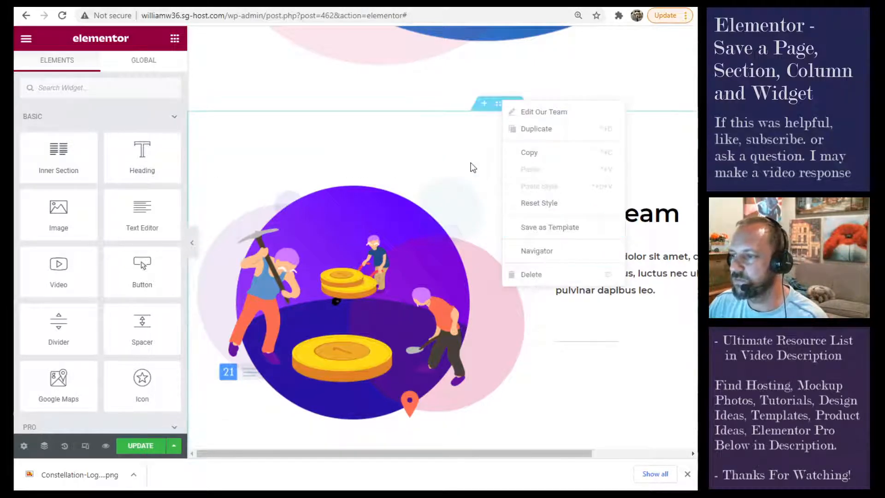
pyautogui.click(470, 146)
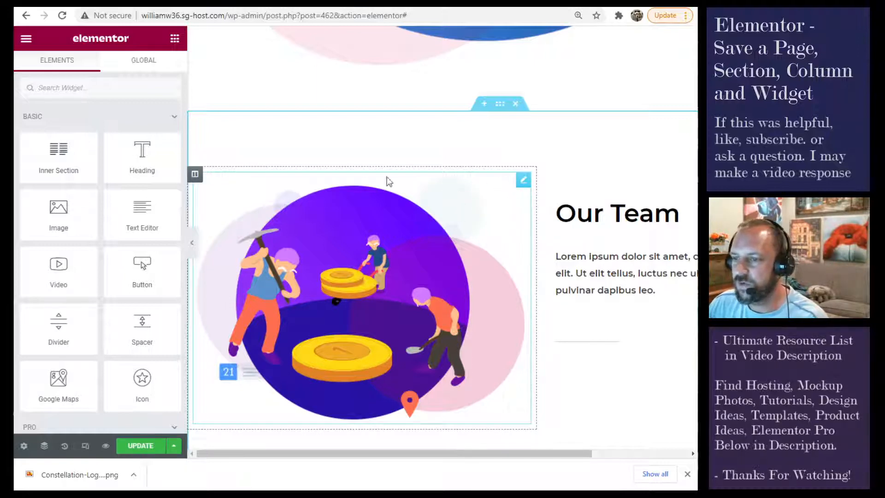
# Step: Examine the actions available for the Our Team image widget and the Global widgets area for saving it as a global widget
pyautogui.rightClick(523, 181)
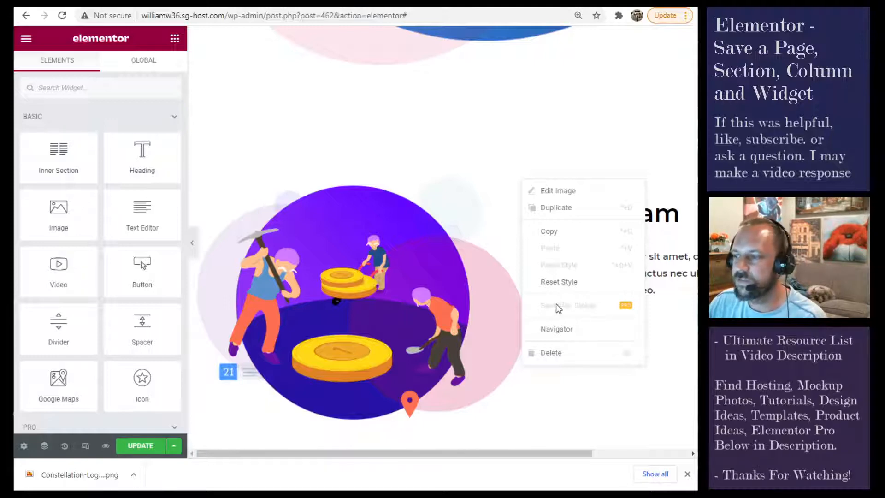
pyautogui.click(523, 179)
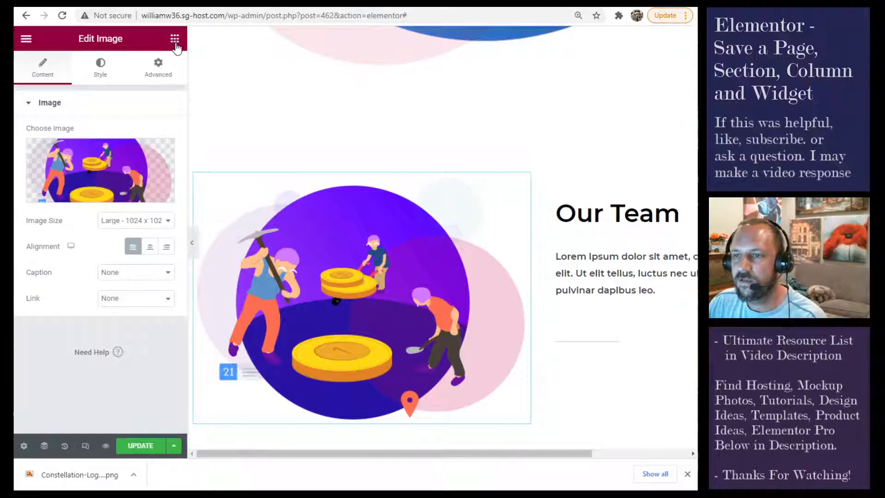
pyautogui.click(175, 41)
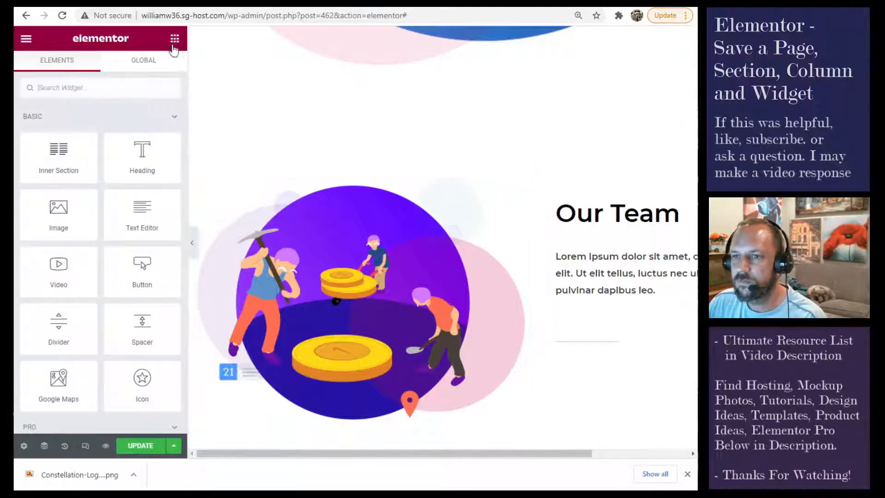
pyautogui.click(144, 64)
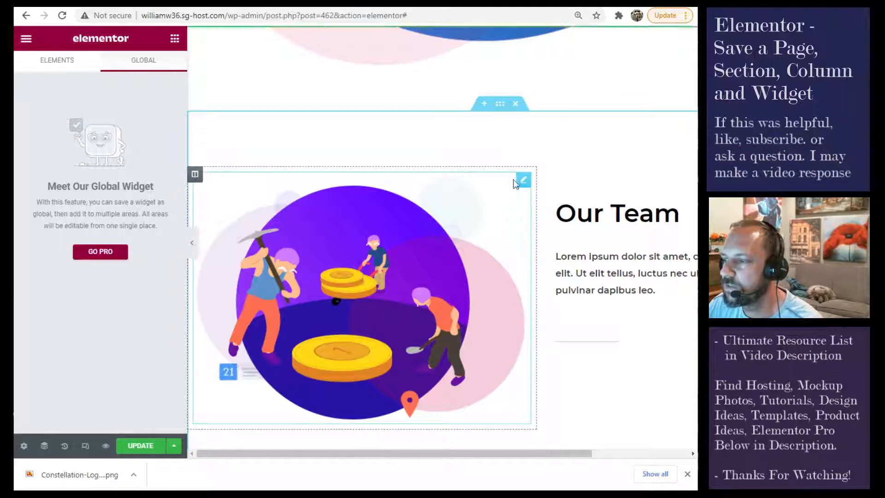
pyautogui.rightClick(517, 180)
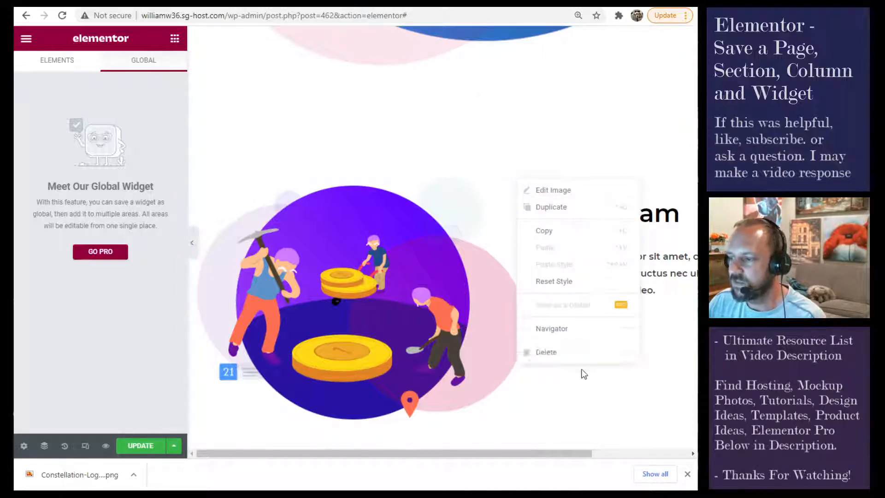
pyautogui.click(514, 175)
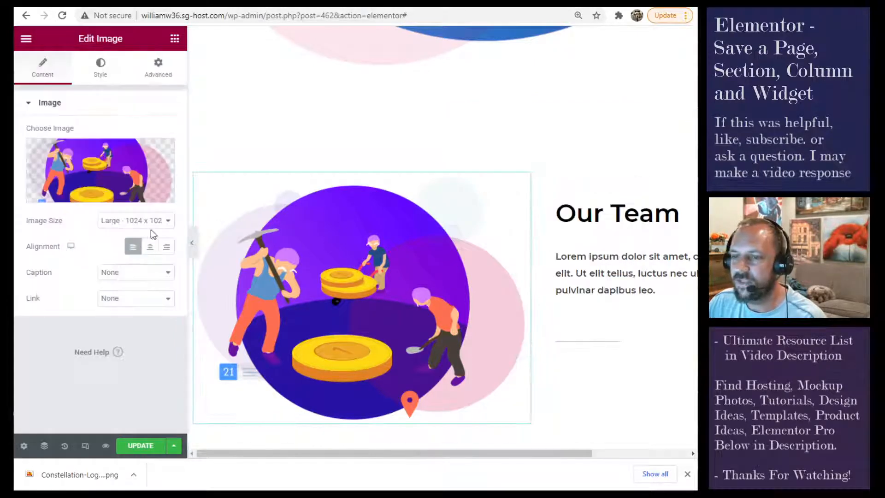
pyautogui.click(175, 38)
pyautogui.click(144, 60)
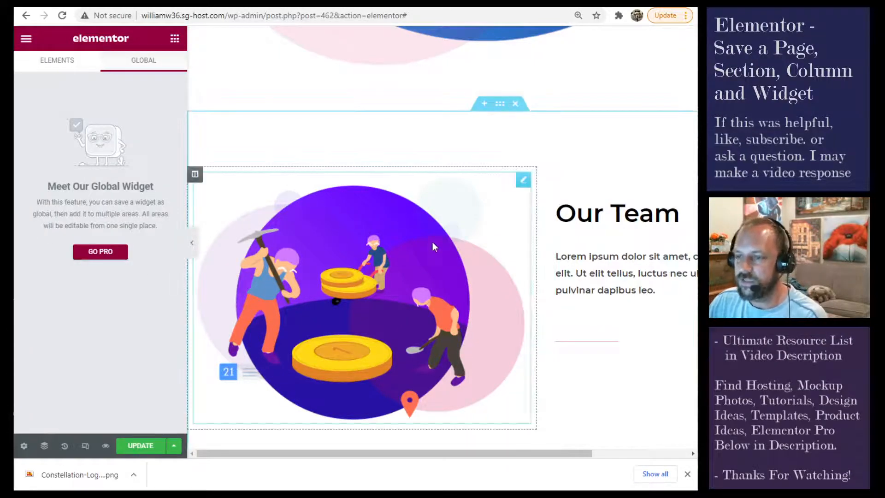
pyautogui.scroll(-7, 505, 244)
pyautogui.scroll(3, 507, 243)
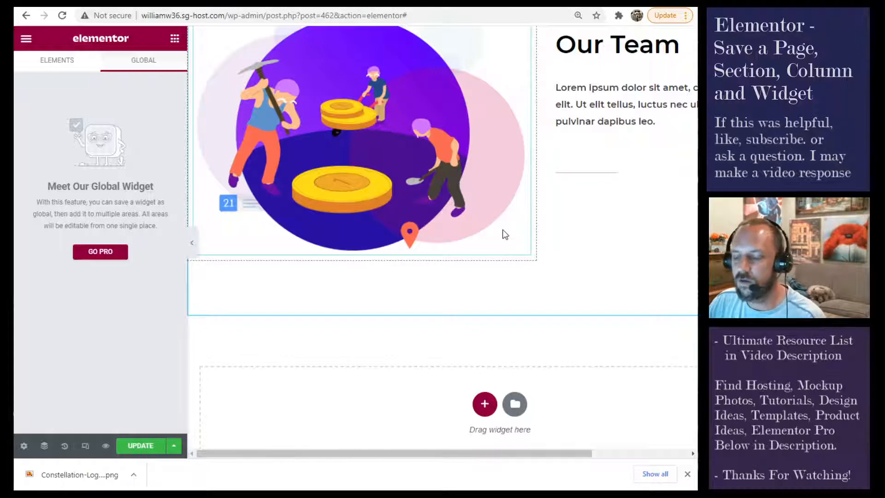
pyautogui.scroll(3, 573, 229)
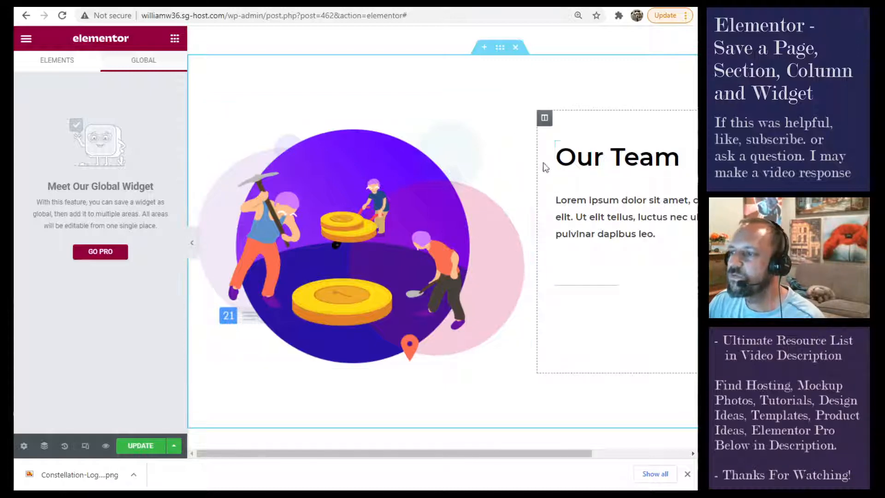
pyautogui.scroll(3, 530, 182)
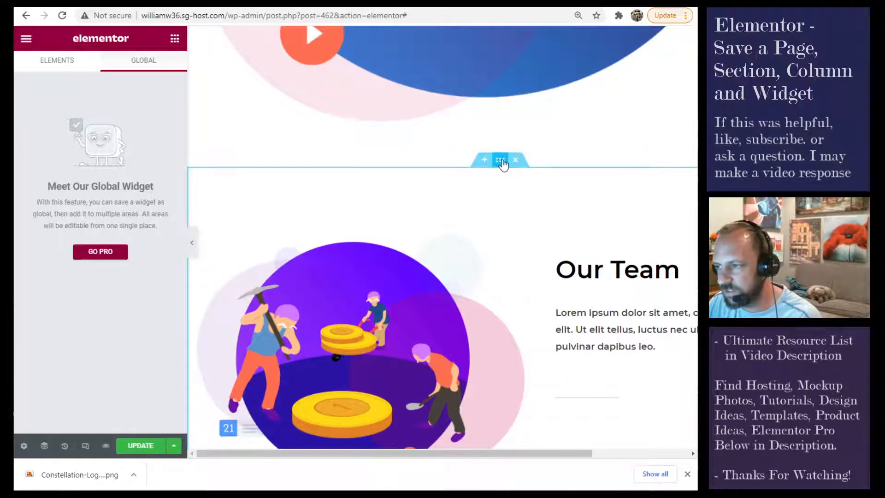
pyautogui.moveTo(501, 162); pyautogui.dragTo(501, 164)
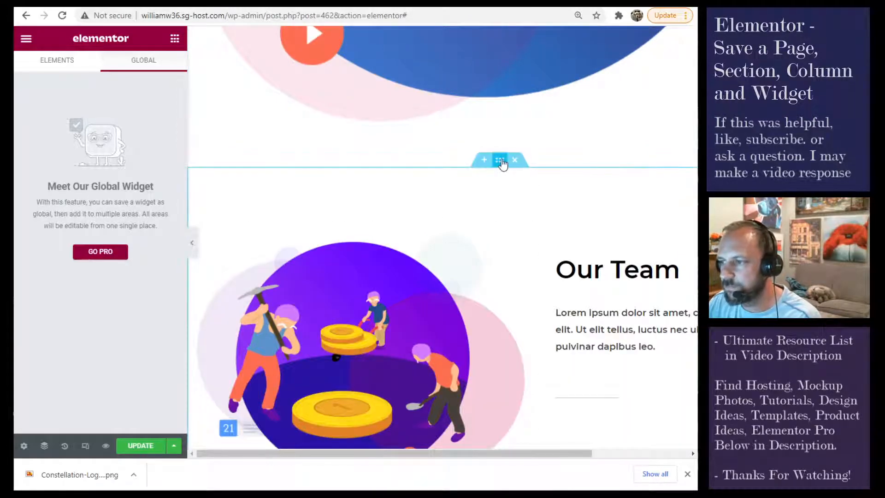
# Step: Open the Our Team section's layout settings and check where the whole section can be saved as a template
pyautogui.click(501, 161)
pyautogui.rightClick(501, 162)
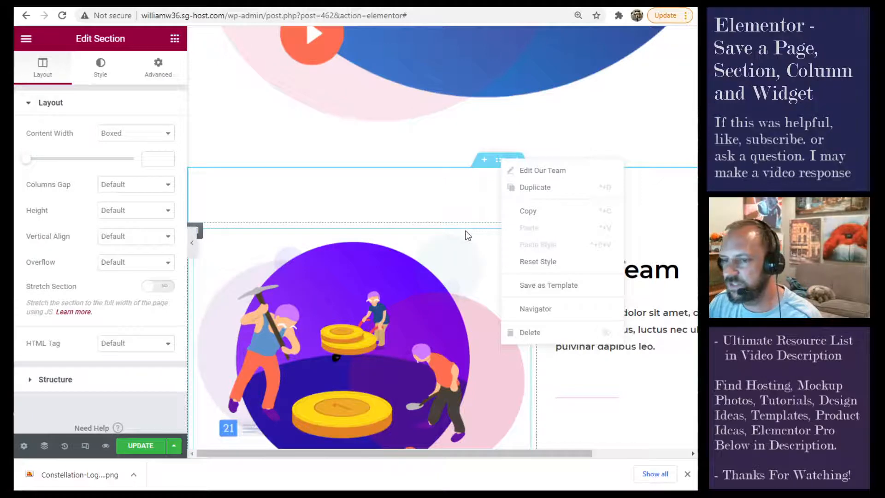
pyautogui.click(500, 164)
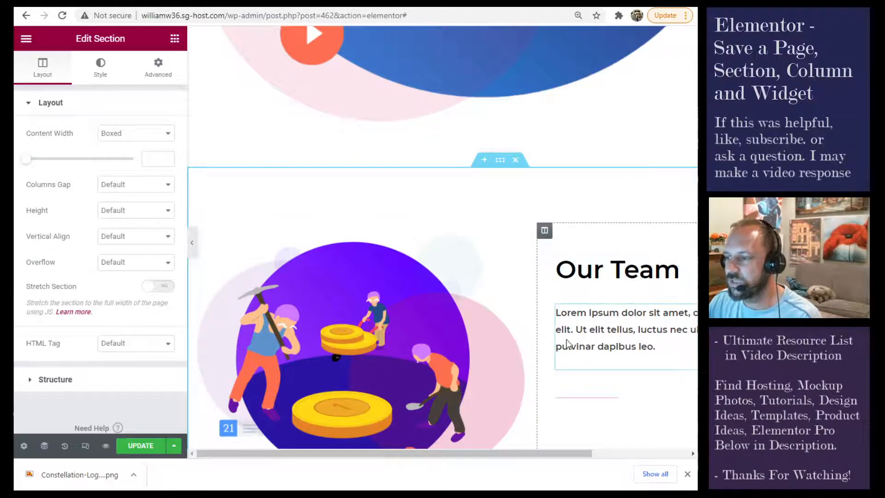
# Step: Look over the page's sections, from below the Our Team section up to the header with the social icons
pyautogui.scroll(-4, 543, 330)
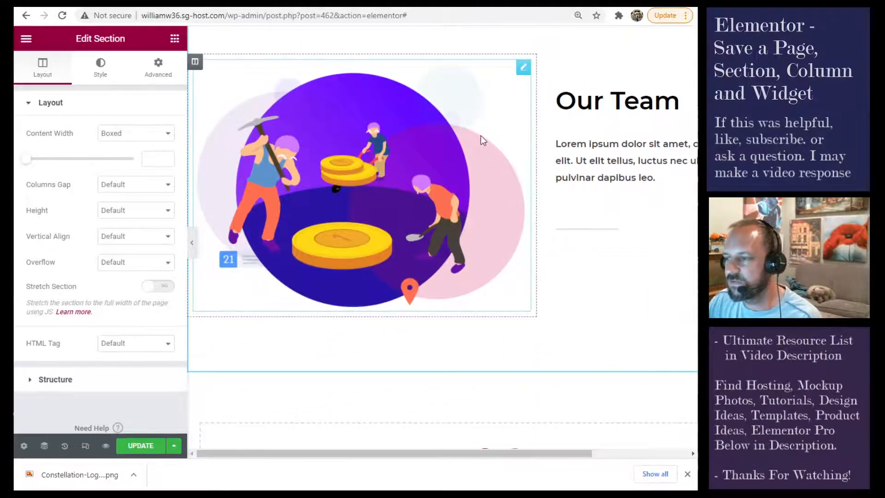
pyautogui.scroll(-4, 647, 233)
pyautogui.scroll(7, 636, 226)
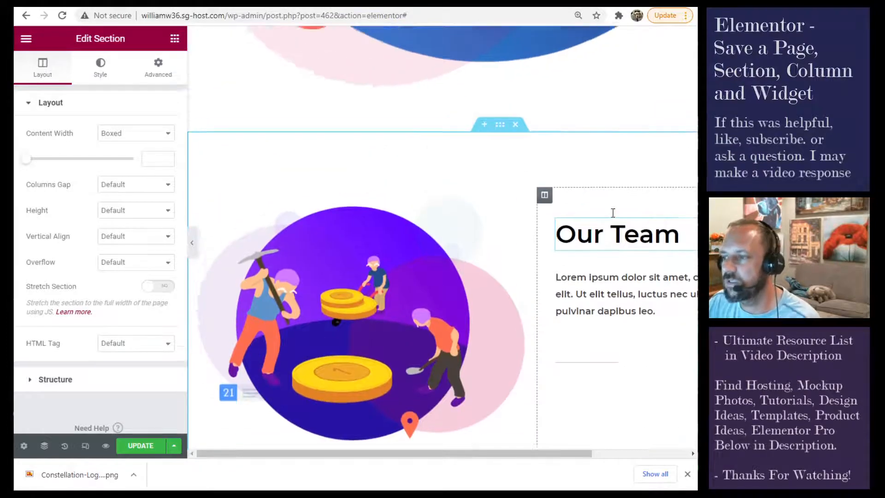
pyautogui.scroll(5, 638, 220)
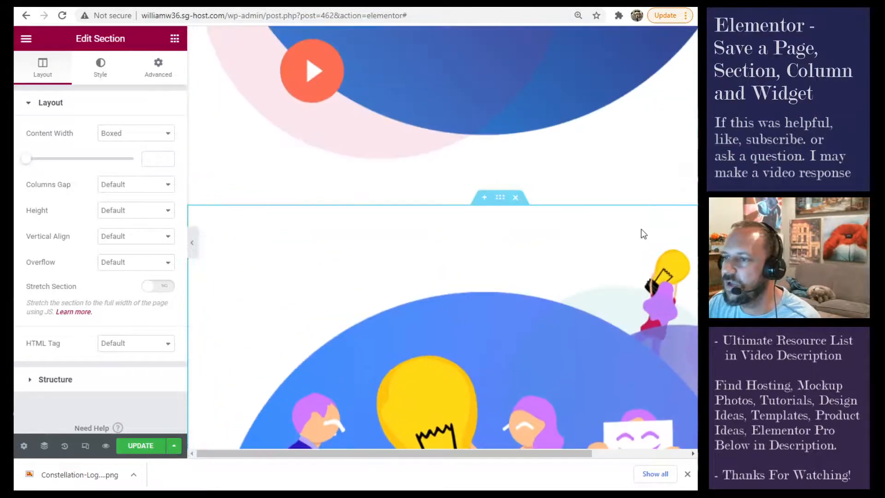
pyautogui.scroll(-7, 654, 220)
pyautogui.scroll(11, 659, 216)
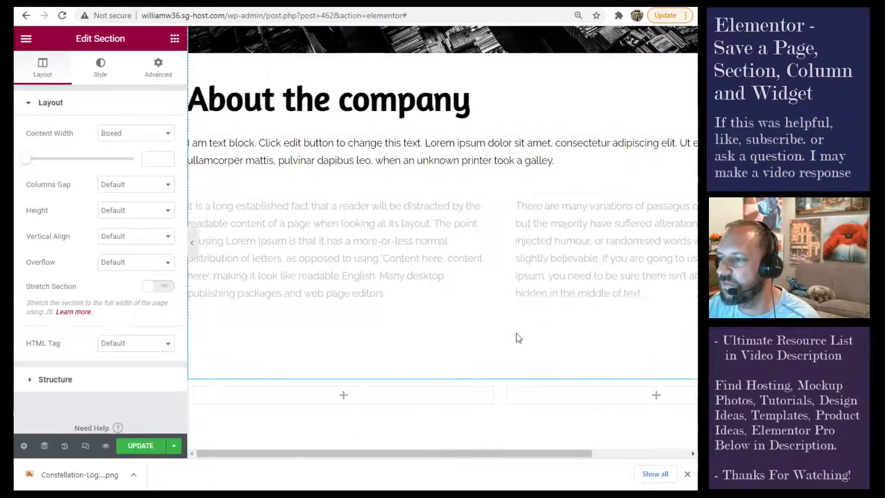
pyautogui.scroll(10, 618, 199)
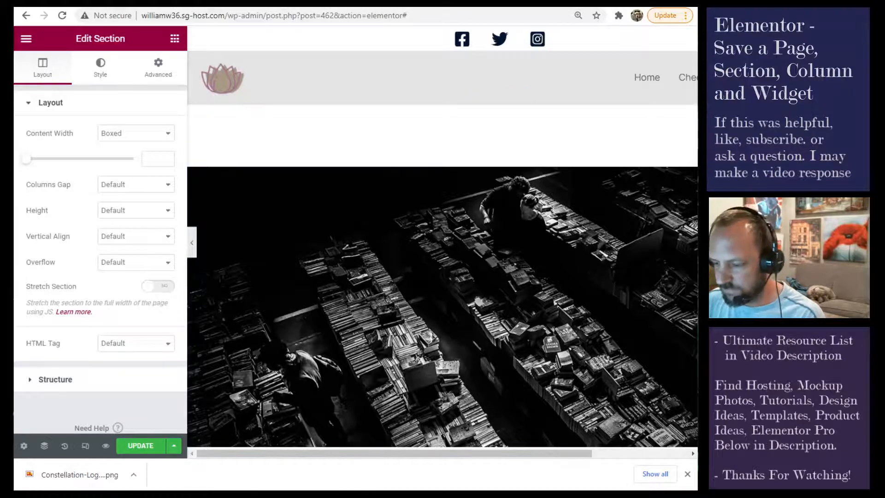
# Step: Switch to the image editor showing the Thanks For Watching slide
pyautogui.hotkey('alt', 'Tab')
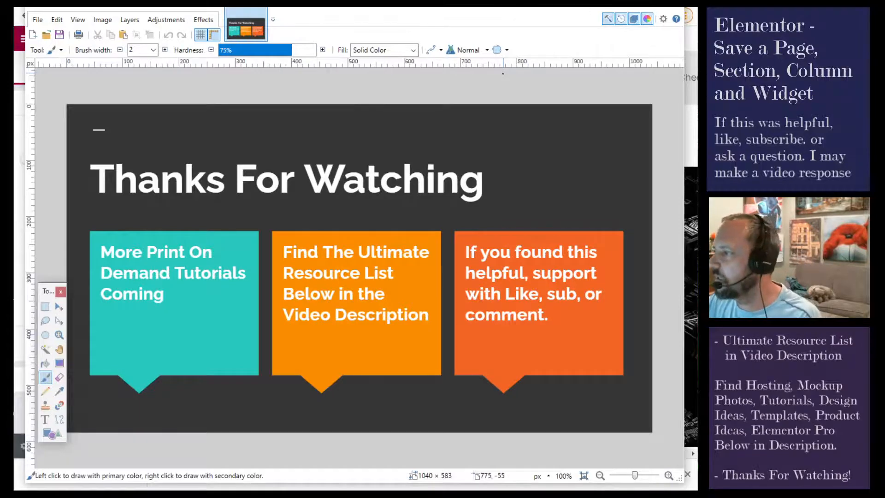
pyautogui.hotkey('alt', 'Tab')
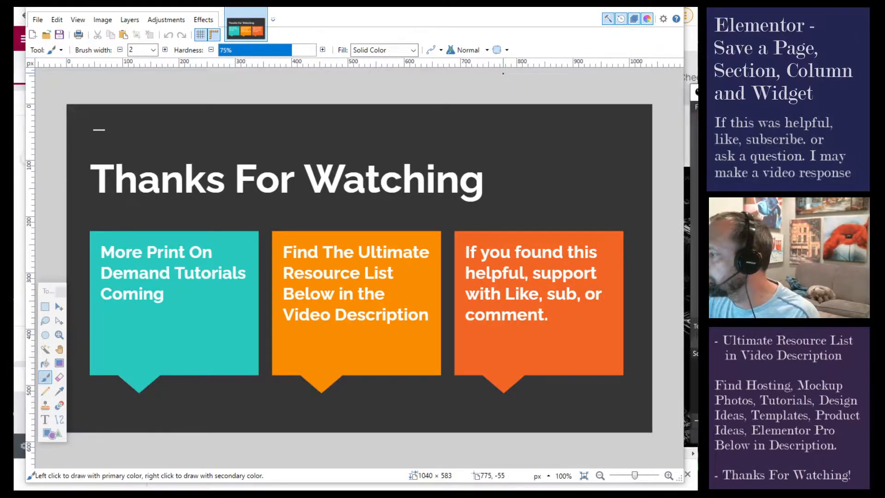